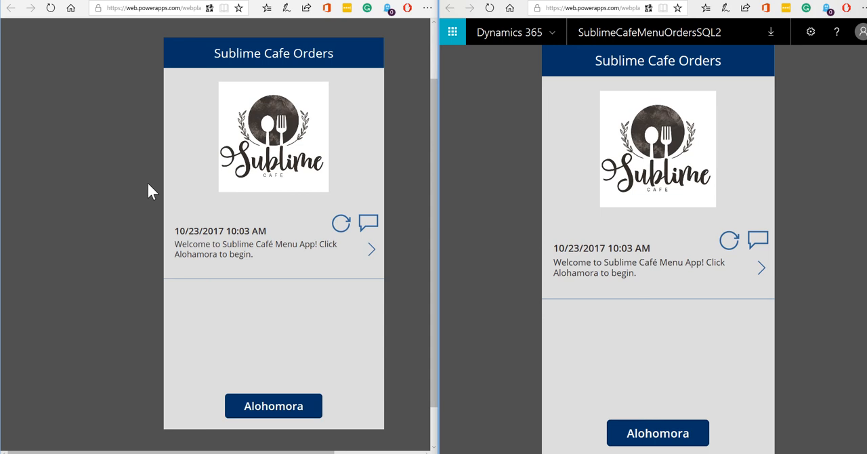
click(243, 405)
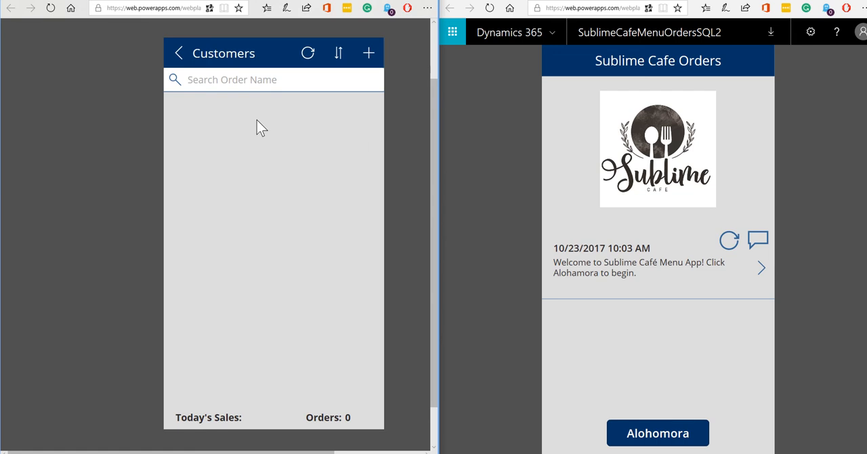
click(369, 56)
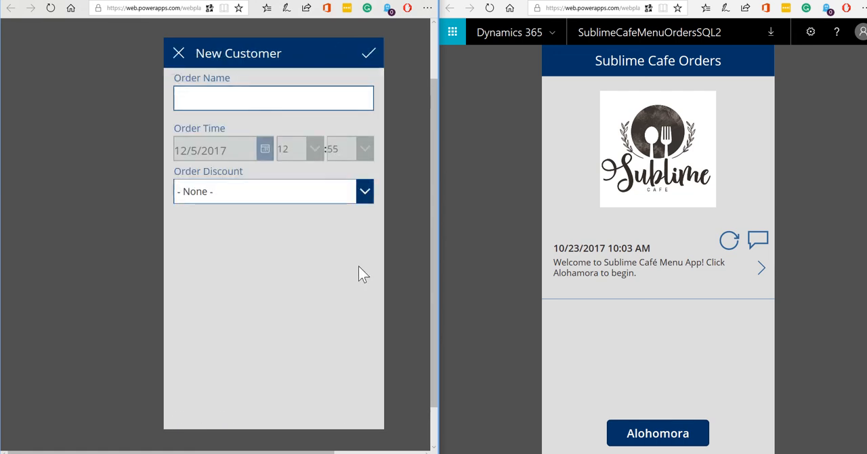
click(225, 100)
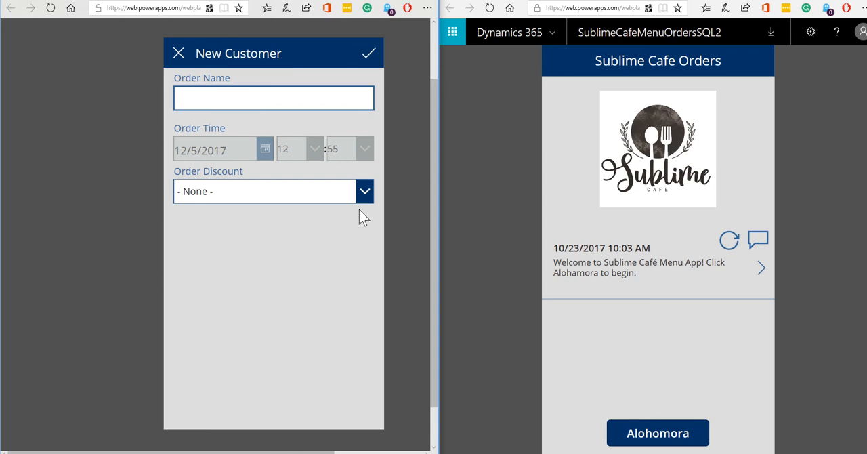
text(Bob)
key(BackSpace)
key(BackSpace)
key(BackSpace)
text(T4)
click(361, 193)
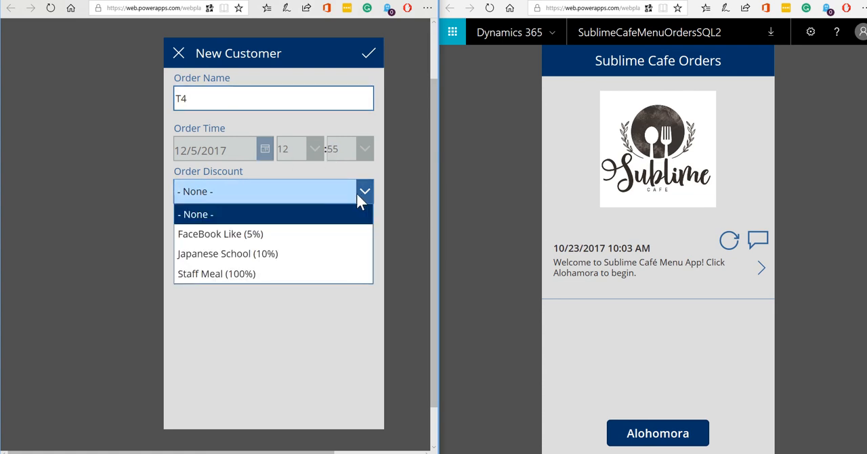
click(263, 215)
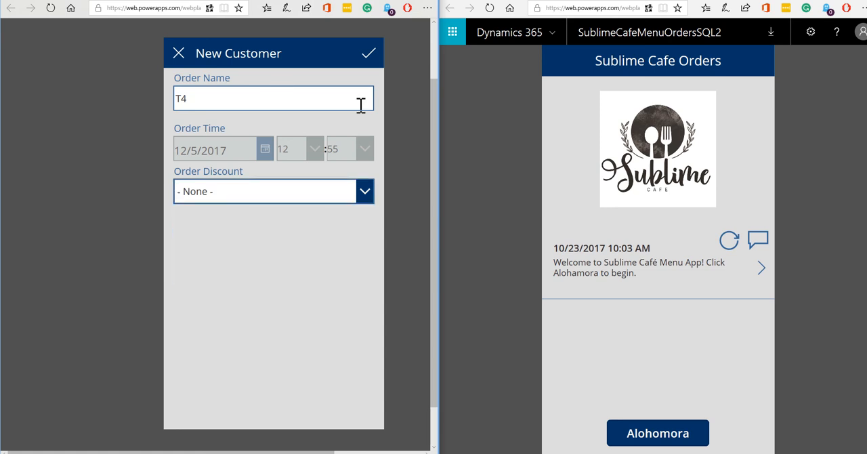
click(369, 53)
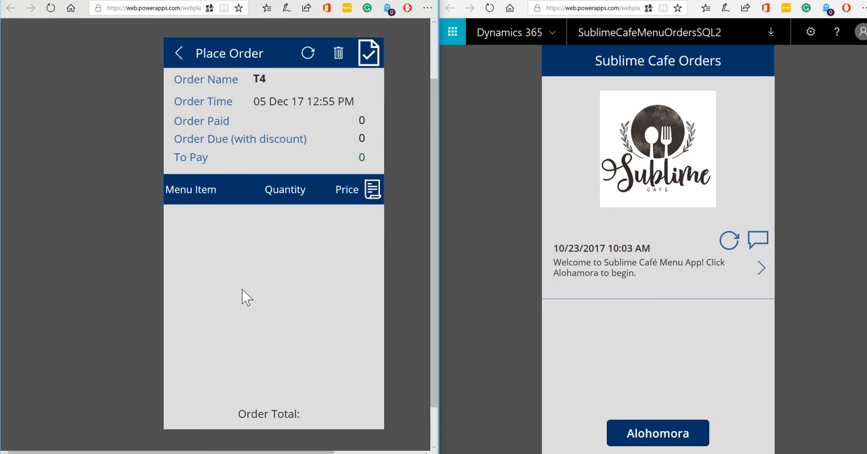
- From the order's menu, choose Bottle: Pespsi Diet on the Drink list
click(373, 191)
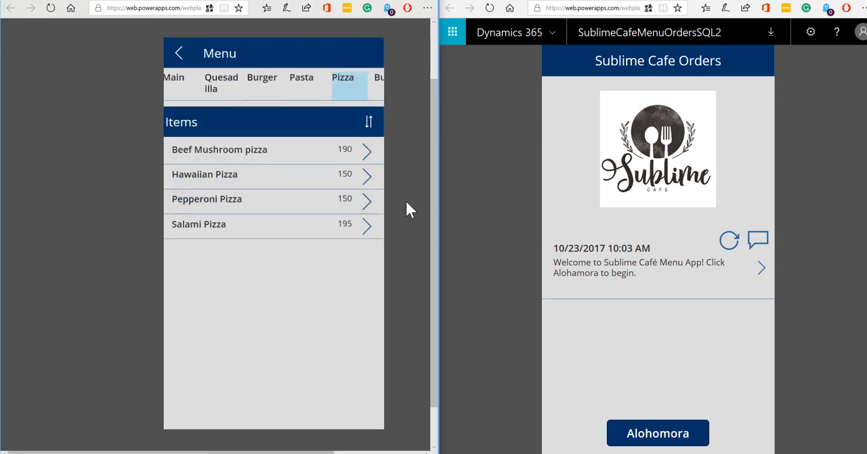
mouse_move(230, 91)
scroll(231, 85, up, 2)
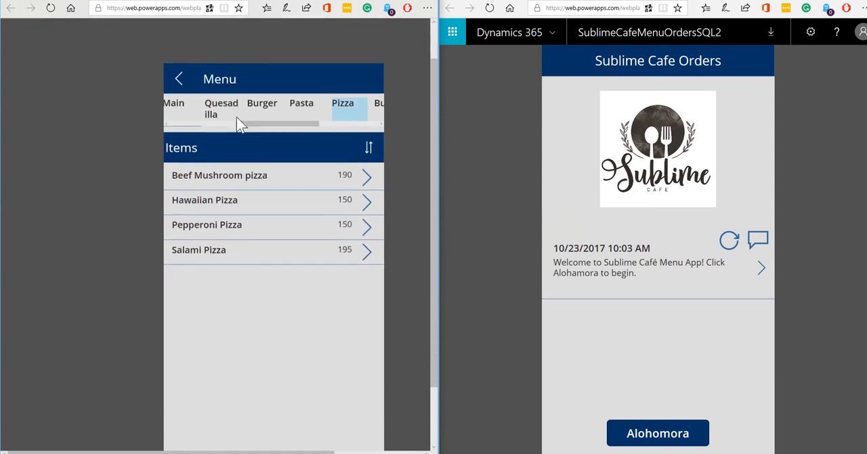
scroll(236, 116, down, 2)
drag(268, 82, 180, 79)
drag(432, 110, 432, 103)
click(223, 80)
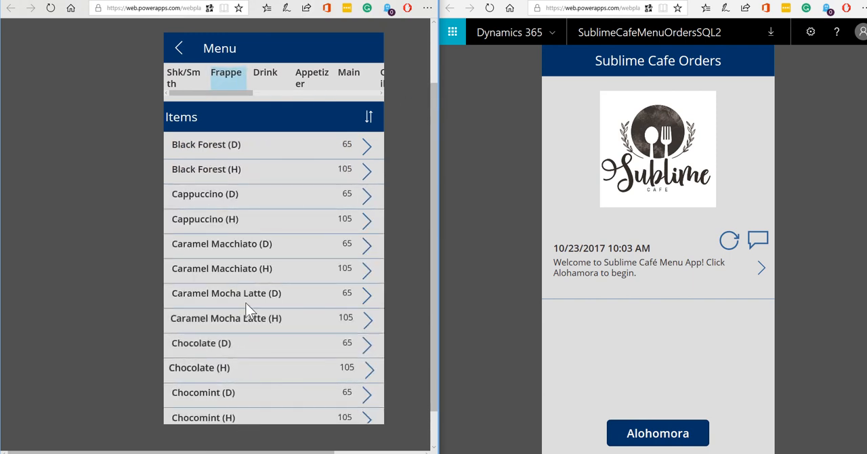
click(258, 72)
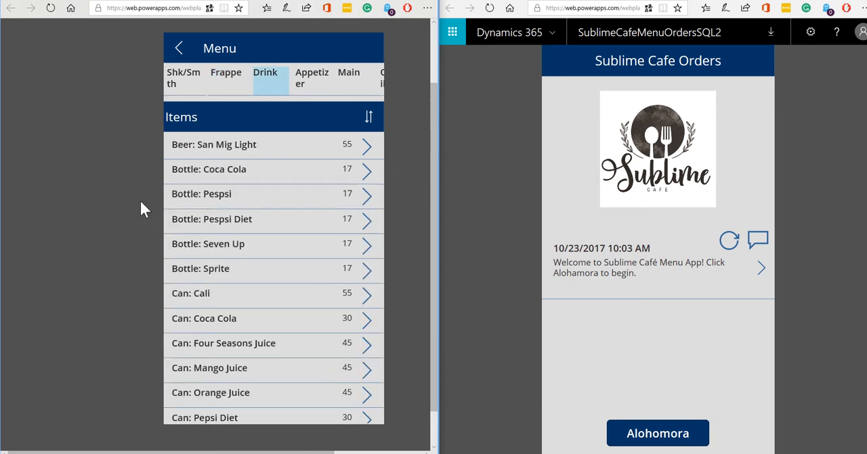
click(369, 219)
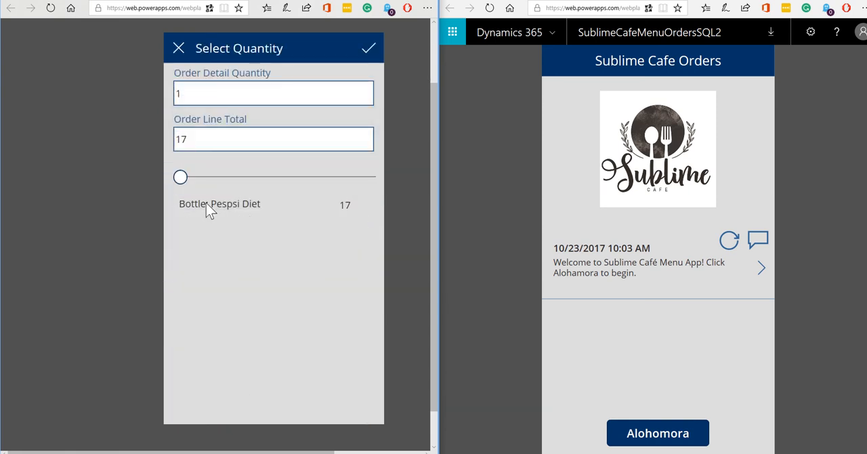
- Adjust the quantity slider, settling back on 1 bottle
mouse_move(180, 177)
mouse_down()
mouse_move(196, 179)
mouse_move(183, 182)
mouse_up()
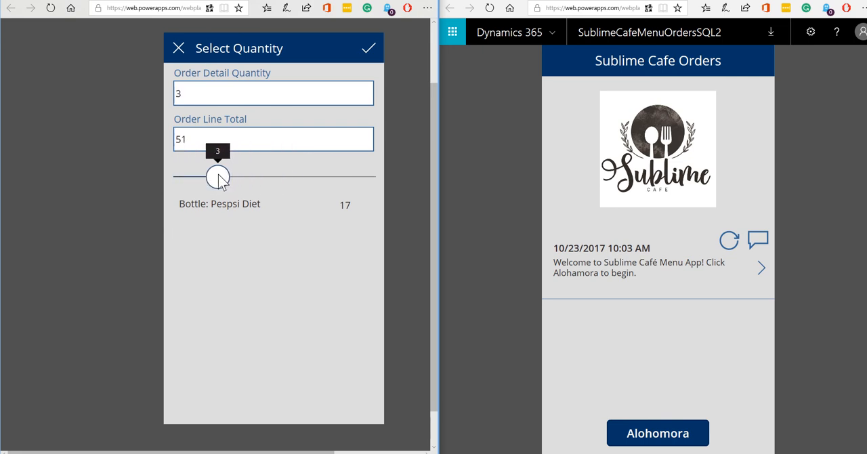
drag(183, 182, 263, 180)
click(187, 140)
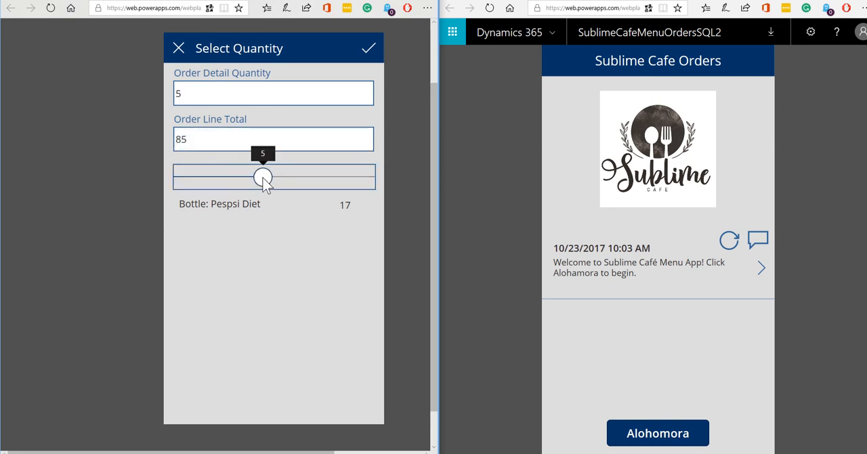
drag(263, 177, 178, 181)
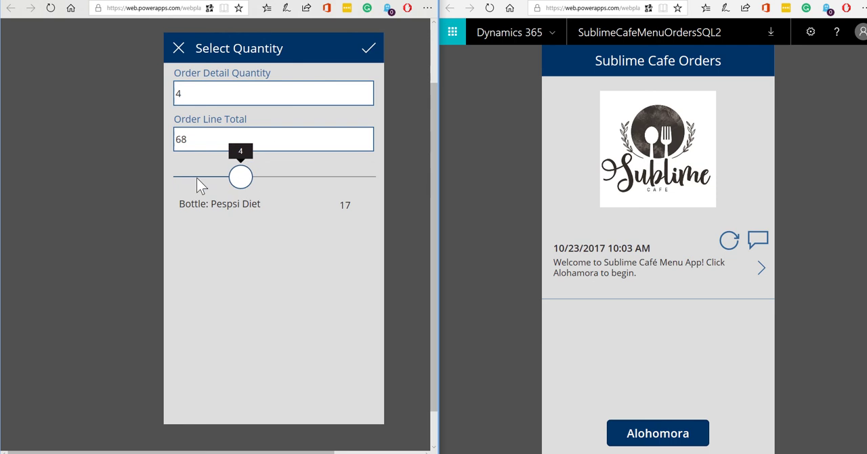
- Confirm the Pespsi Diet, then add a Spring Roll from the Appetizer list
click(367, 52)
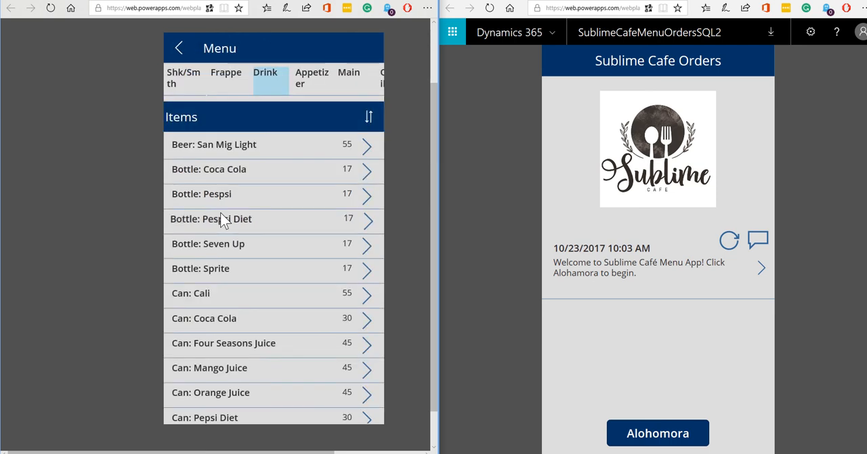
click(310, 78)
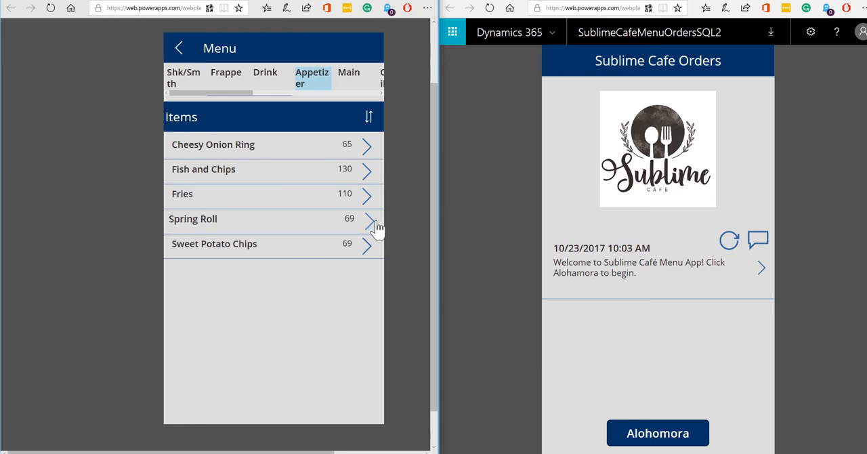
click(366, 219)
click(350, 93)
click(368, 48)
- Add Chicken: Sweet Sticky and Spicy Chicken from the Main list
click(348, 77)
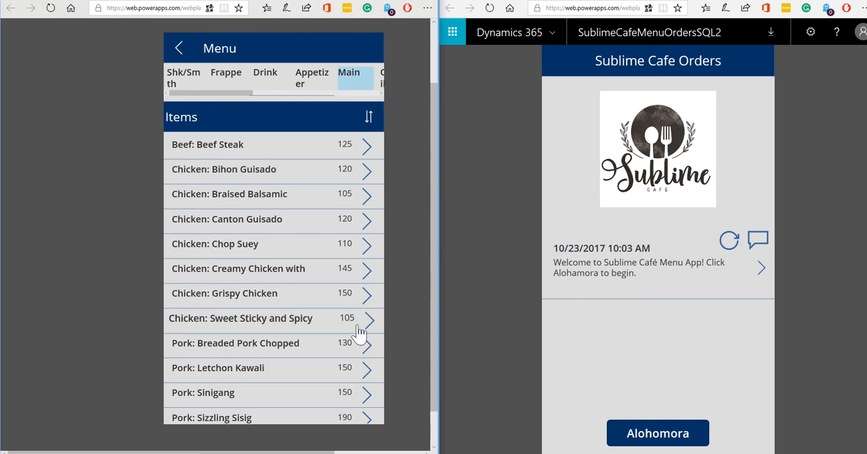
click(370, 318)
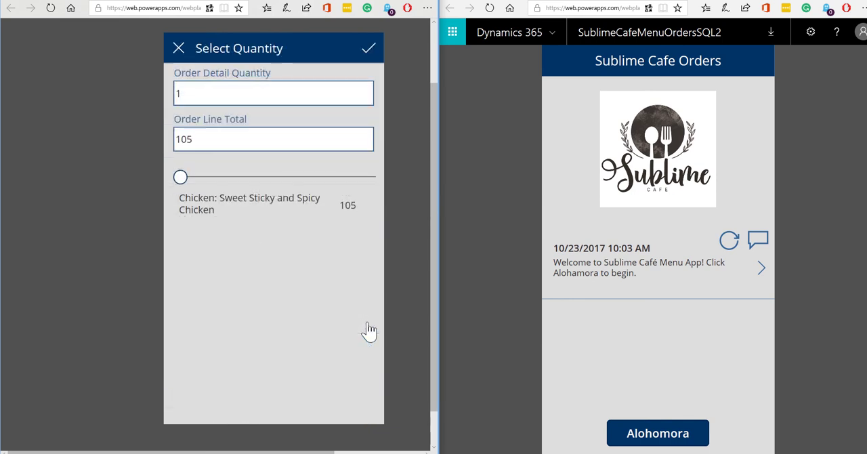
click(367, 51)
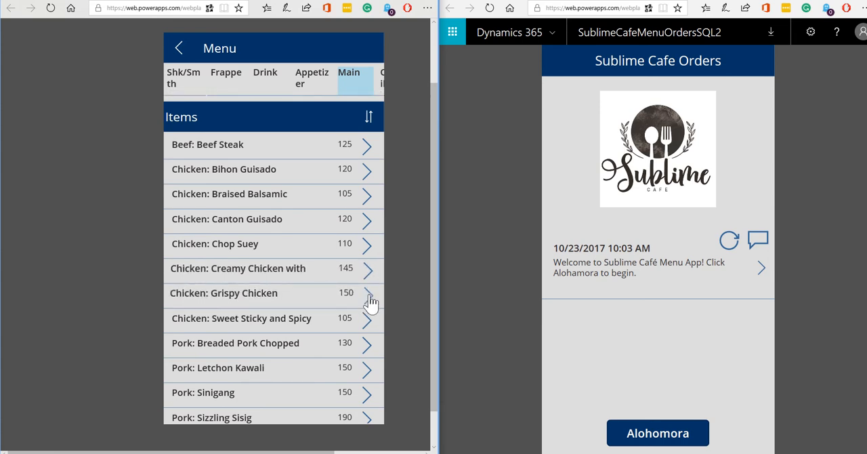
- Refresh T4's details to show three items totalling 191, then return to the Customers list
click(179, 48)
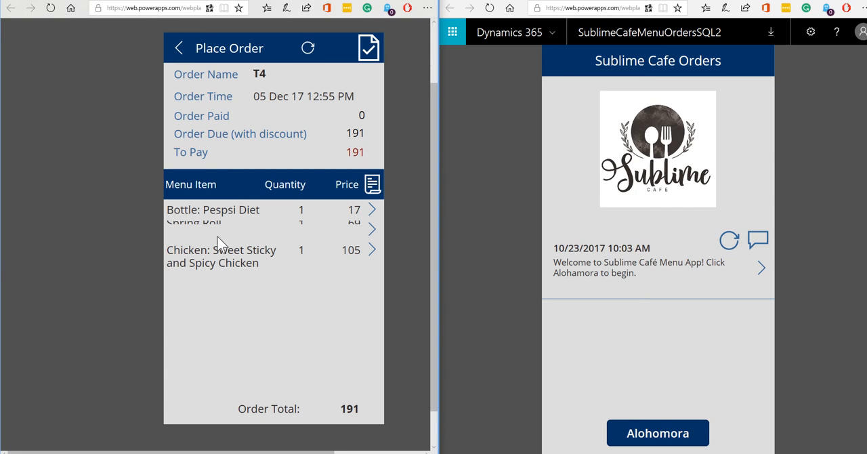
click(309, 47)
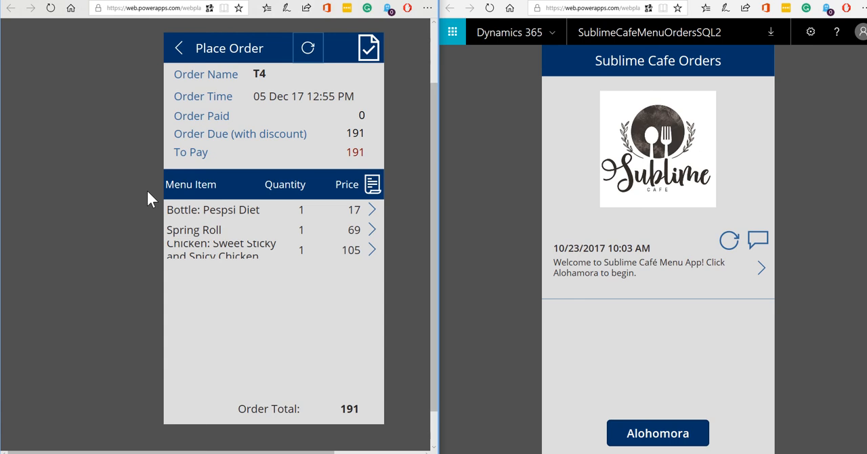
click(178, 48)
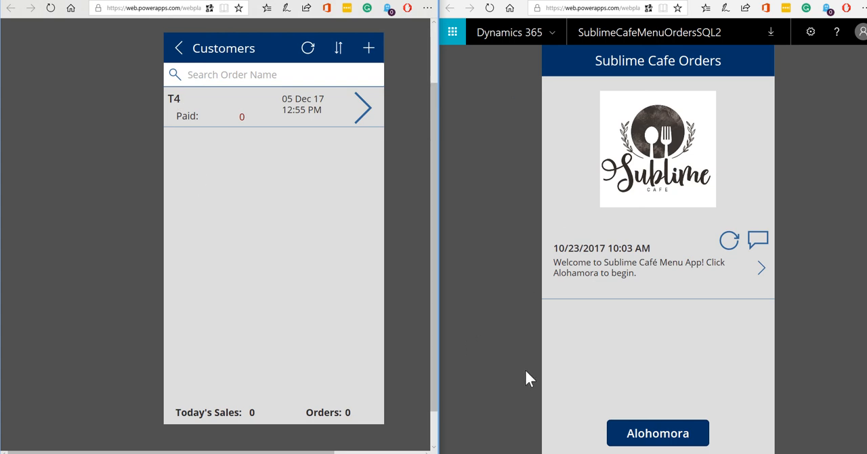
- In the second app, unlock and save a new order named T6
click(620, 435)
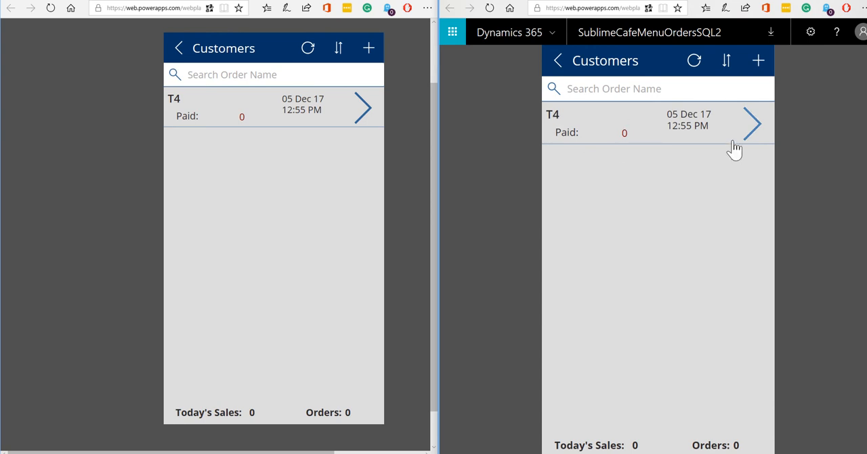
click(757, 60)
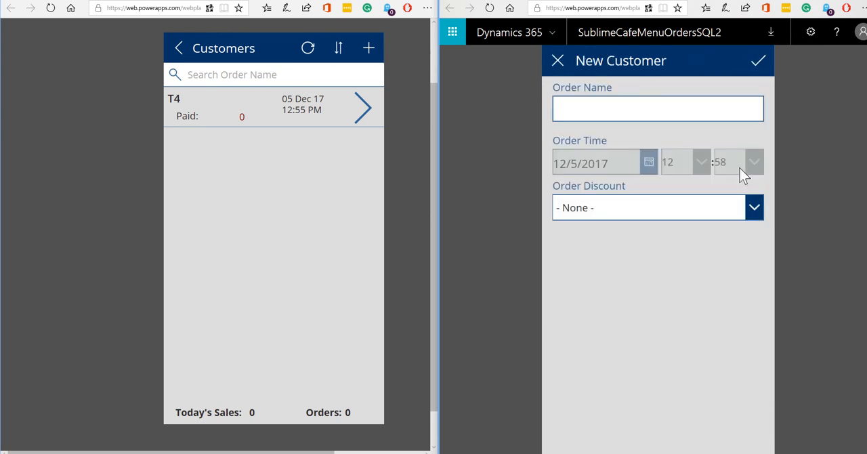
click(606, 112)
text(T6)
click(757, 60)
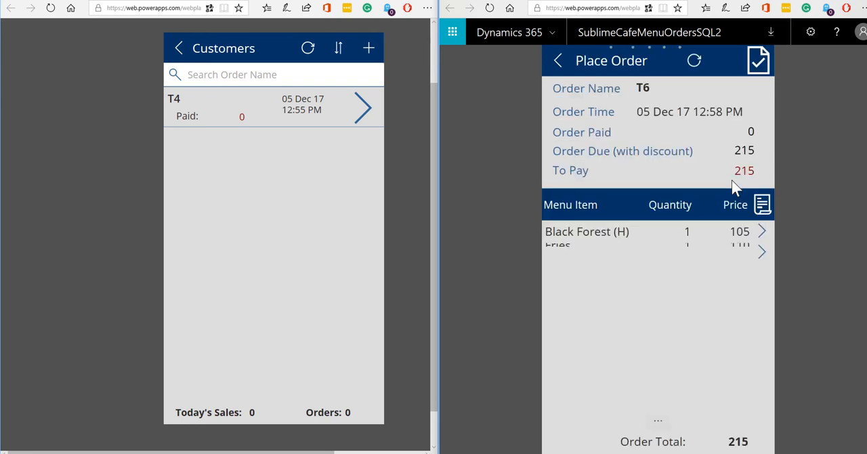
- Add a Cappuccino (D) to T6 and go back to its Customers list
click(762, 204)
click(757, 215)
click(759, 62)
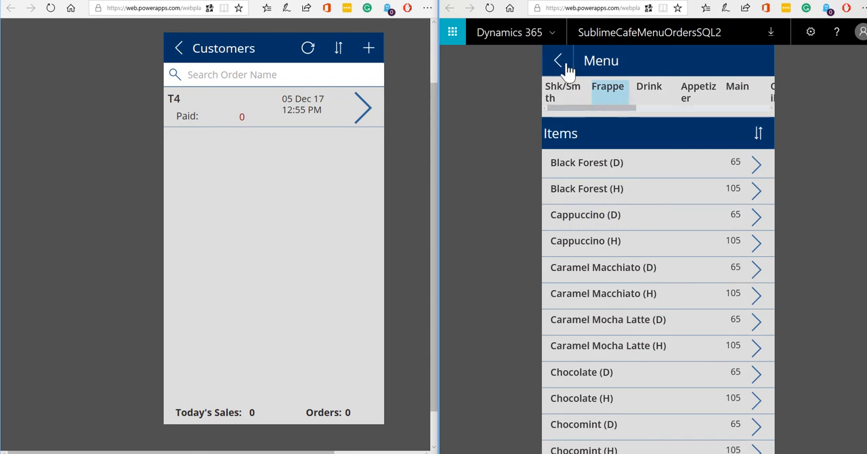
click(557, 60)
click(558, 61)
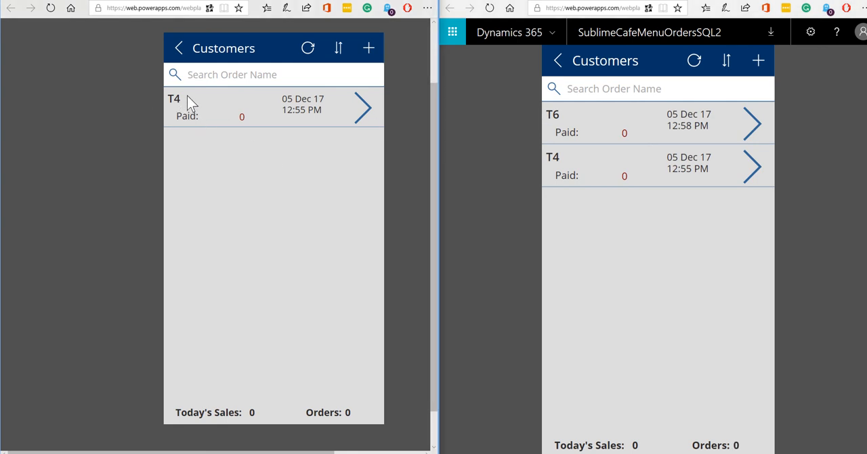
- Refresh the cashier's Customers list so T6 appears above T4
click(365, 108)
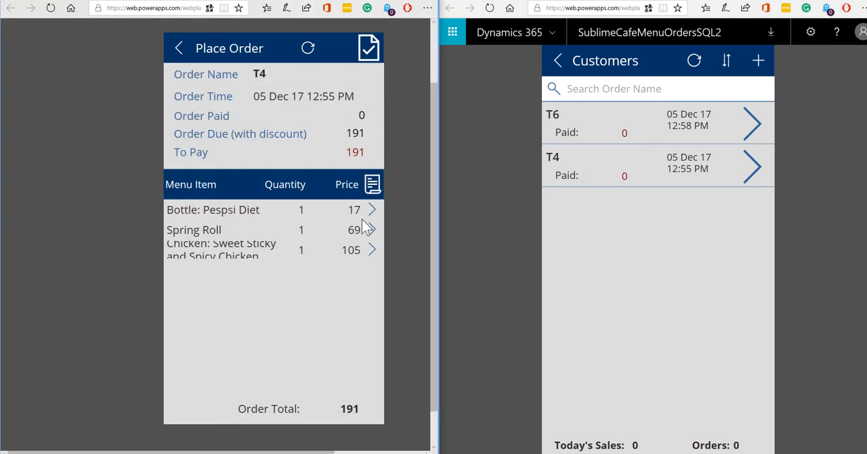
click(180, 49)
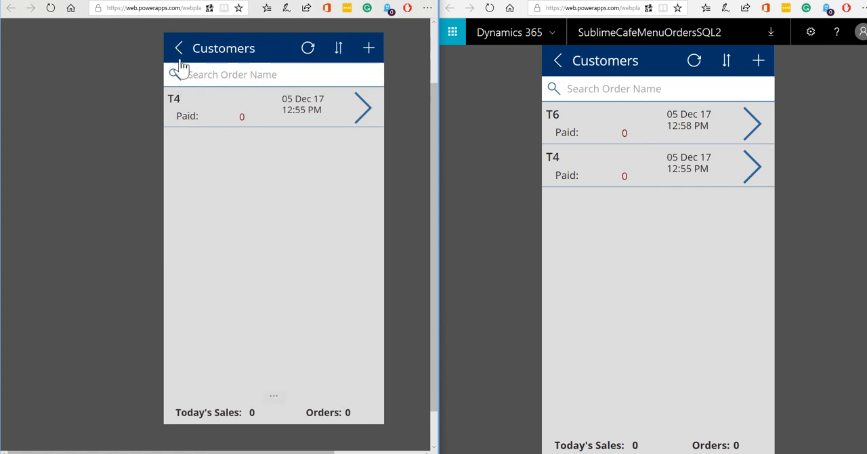
click(308, 48)
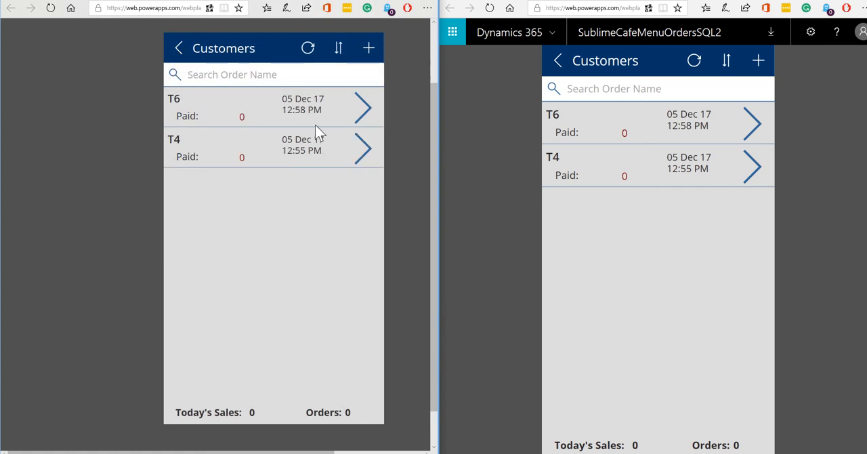
click(309, 48)
- Add one Fries from the Appetizer list to order T6 and return to the Customers list
click(362, 108)
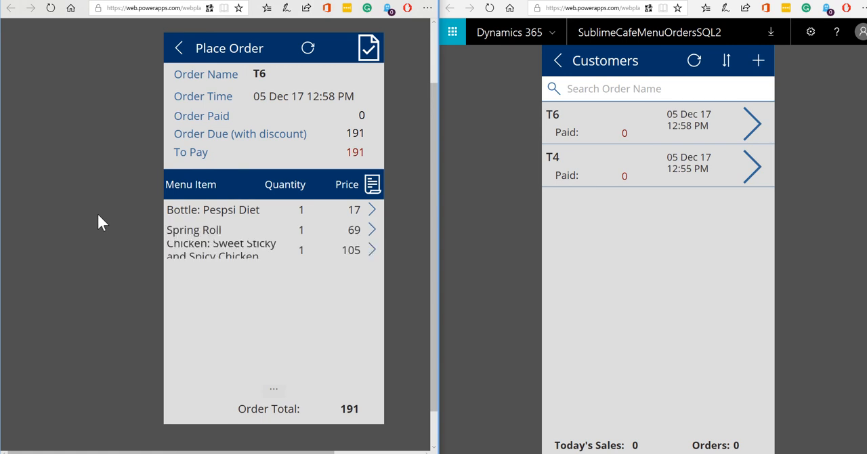
click(372, 184)
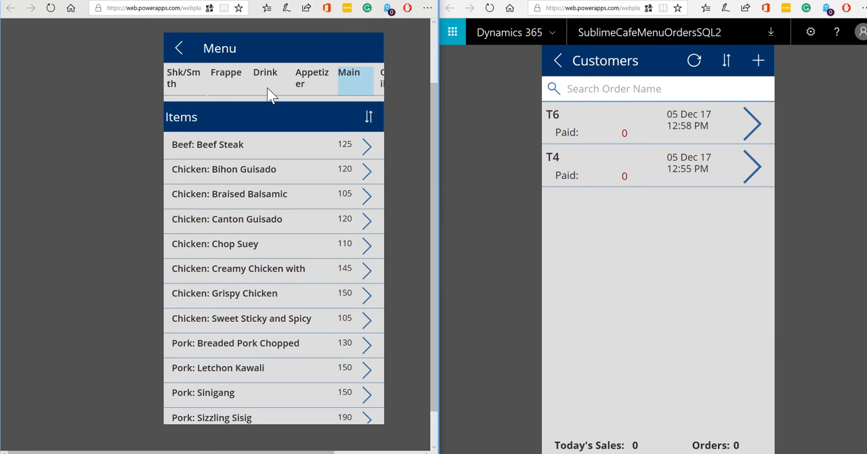
click(312, 77)
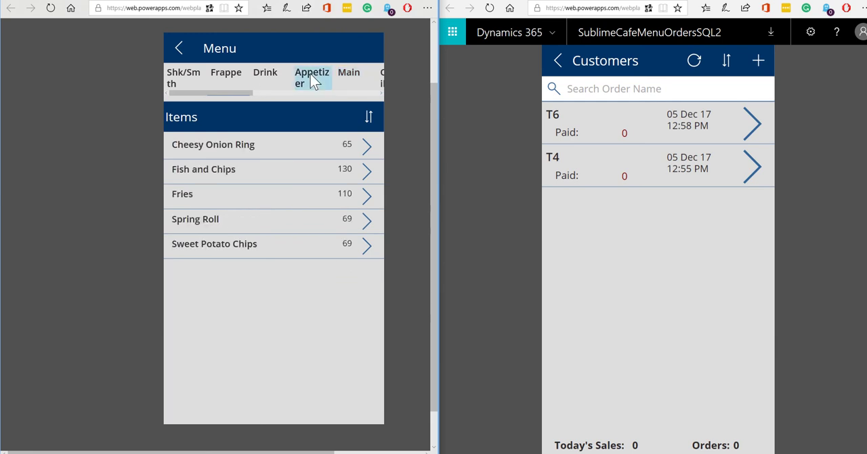
click(368, 195)
click(369, 49)
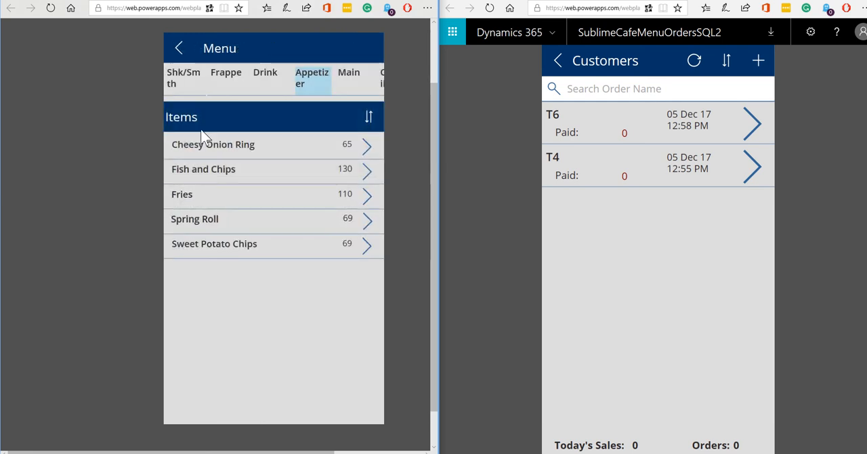
click(179, 48)
click(180, 48)
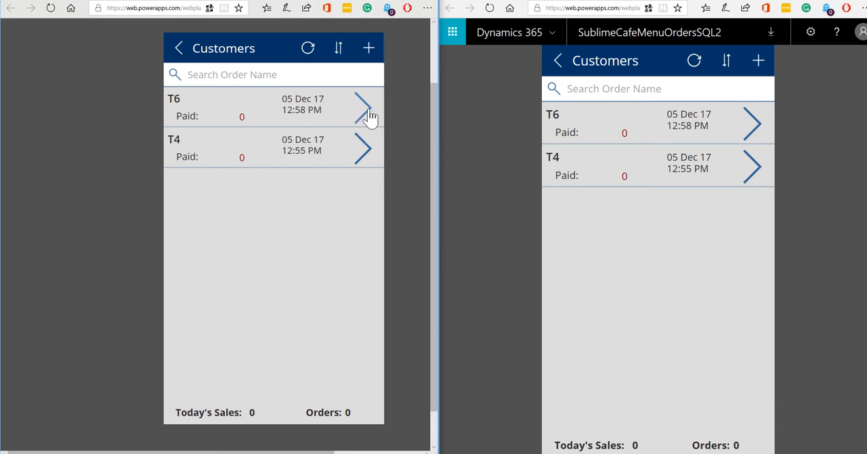
- Start paying order T6 in the second app with the FaceBook Like (5%) discount
click(752, 124)
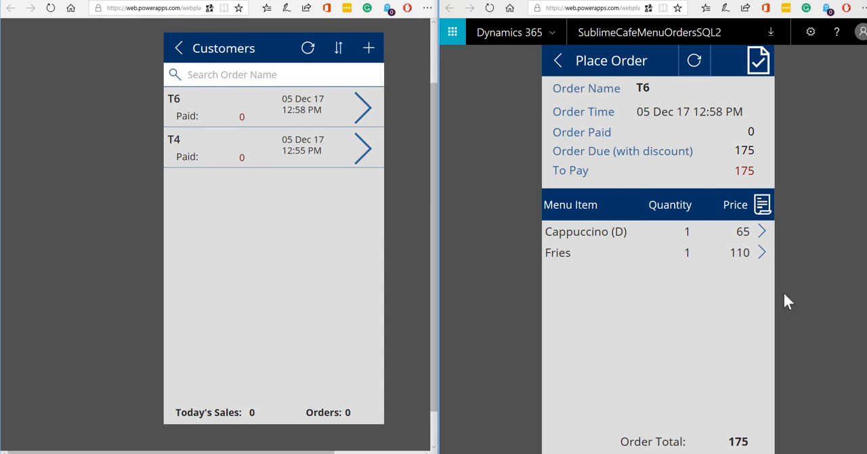
click(758, 63)
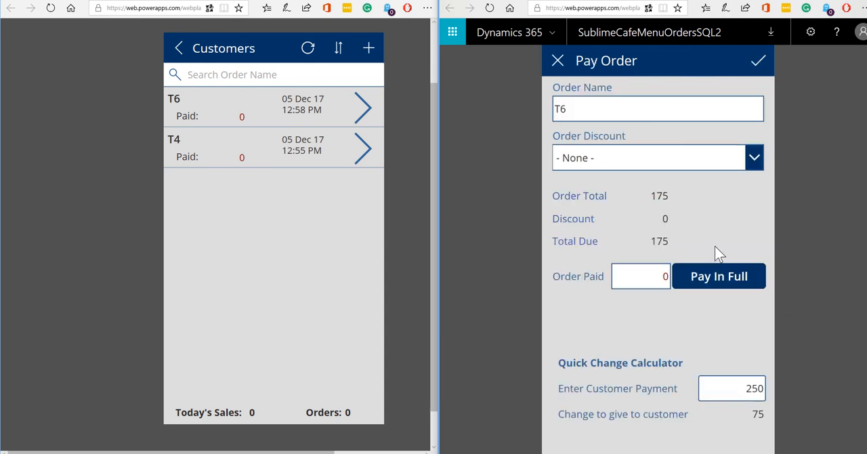
click(754, 158)
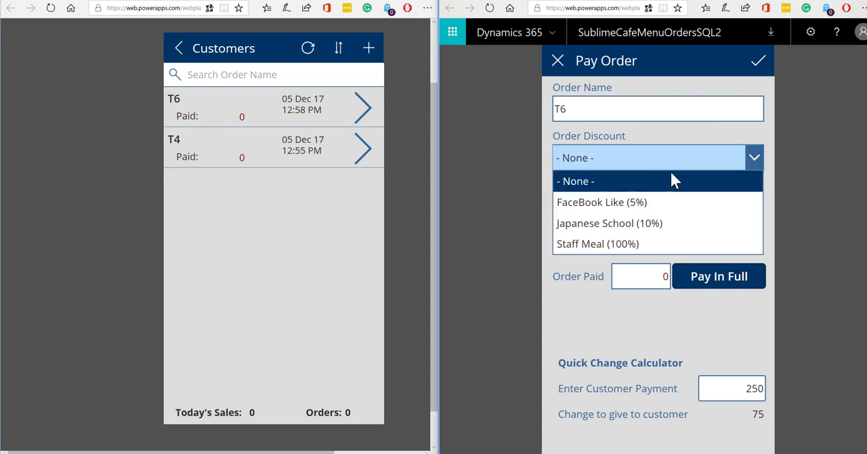
click(636, 202)
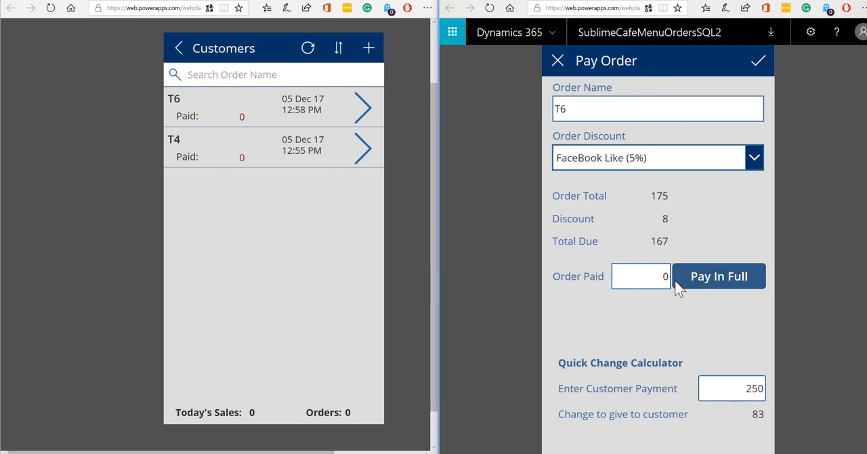
- Mark Pay In Full, enter 200 as customer payment and submit, leaving 33 change
click(721, 273)
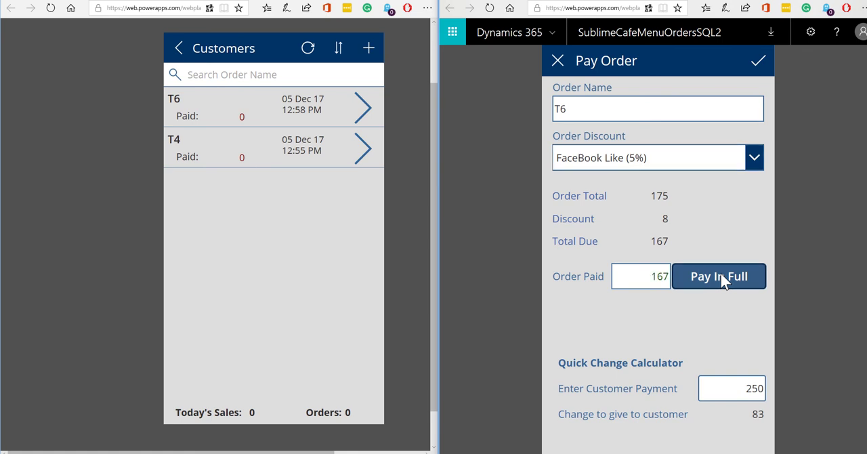
click(640, 277)
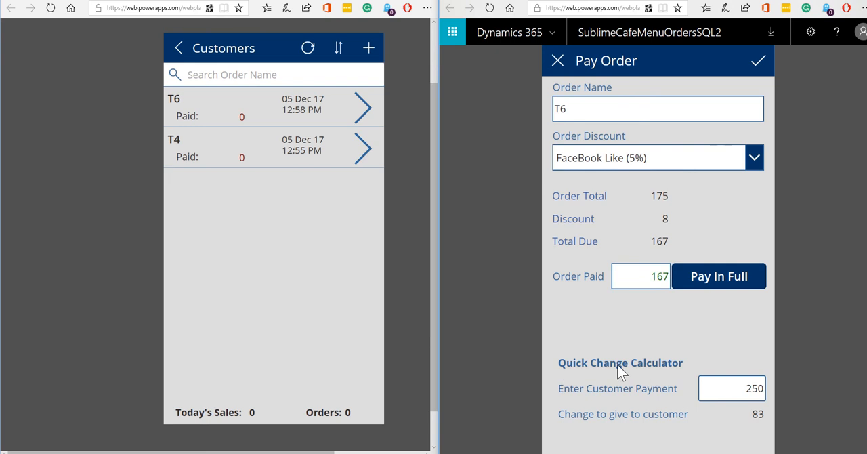
click(732, 387)
double_click(733, 386)
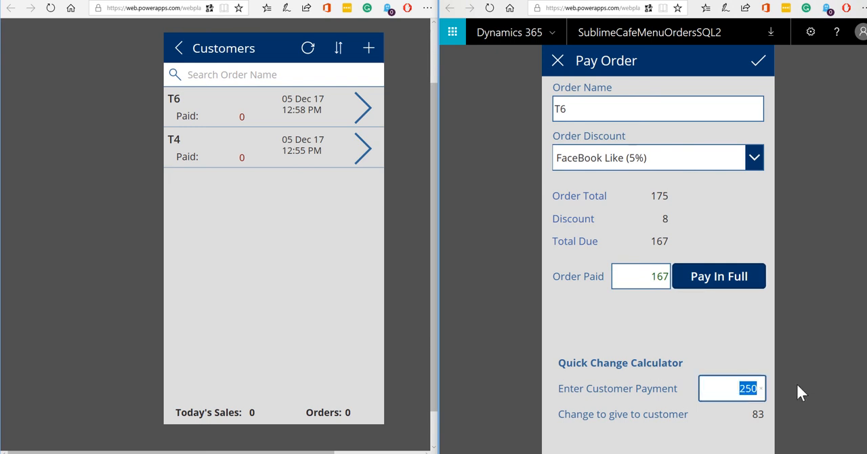
text(200)
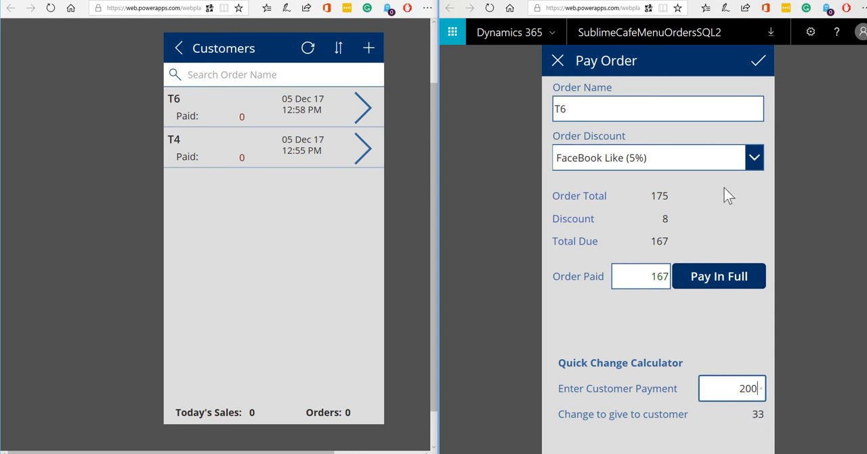
click(758, 64)
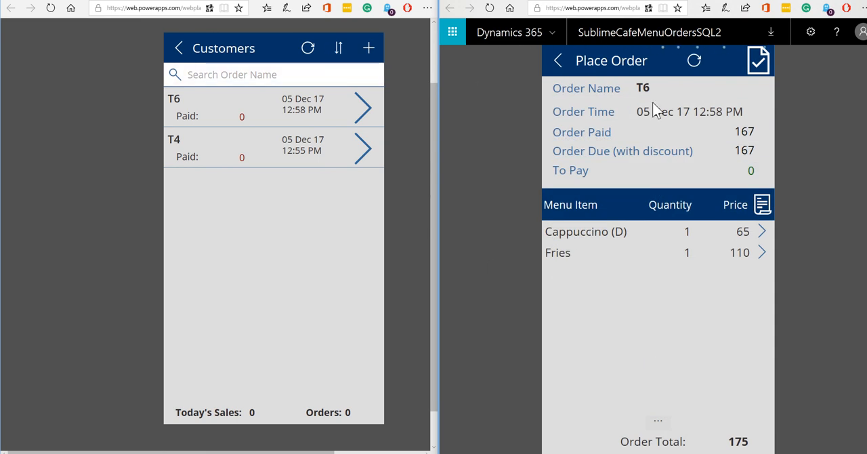
- Return to and refresh the Customers lists so T6 shows paid 167 and Today's Sales 167
click(562, 63)
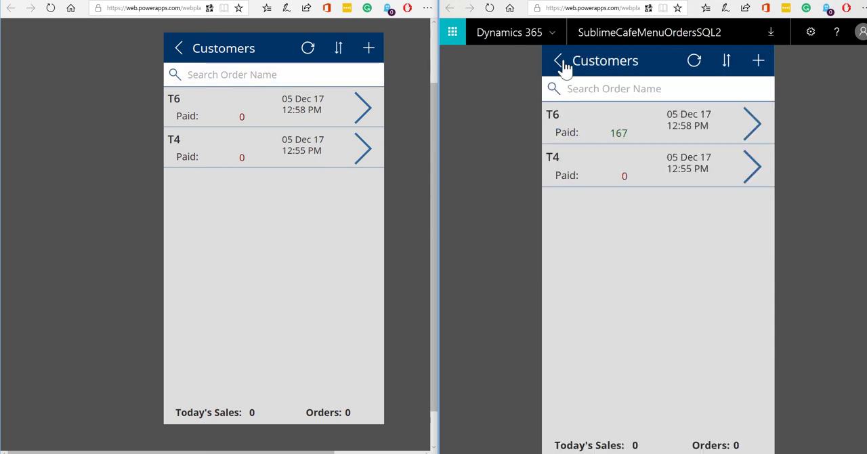
click(309, 48)
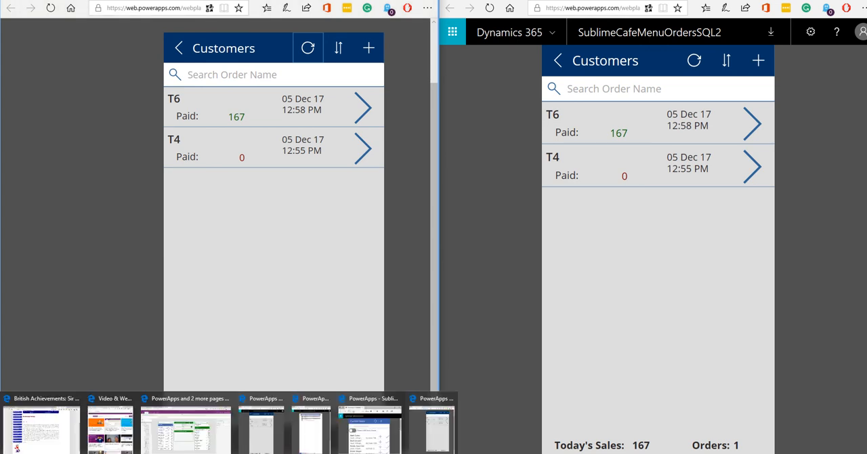
- Switch windows to place the kitchen's Today's Menu Orders to Prepare app beside the Customers app
click(261, 431)
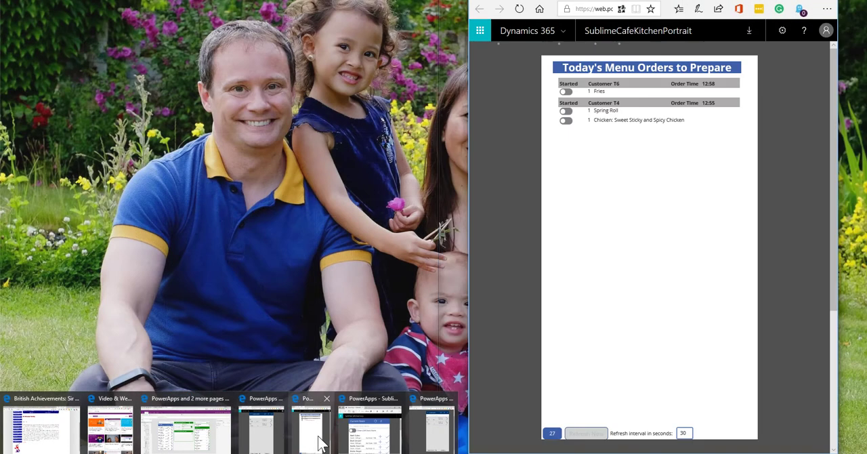
click(312, 430)
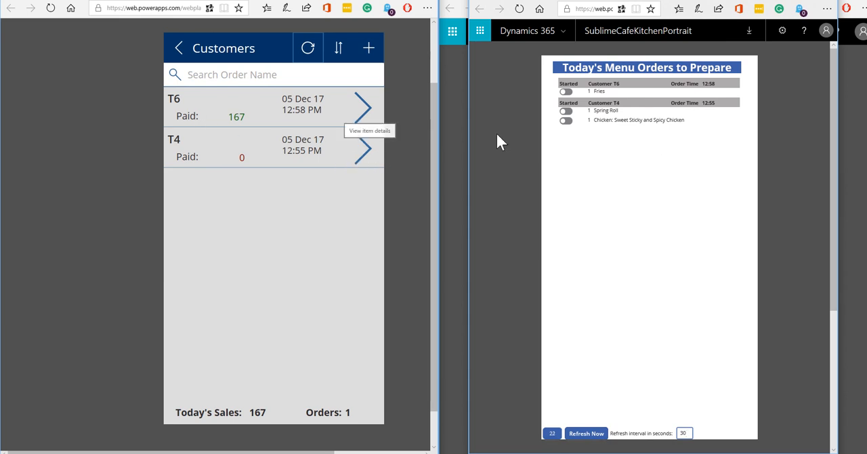
- Add two Beef Burgers from the Burger menu to order T4
click(364, 148)
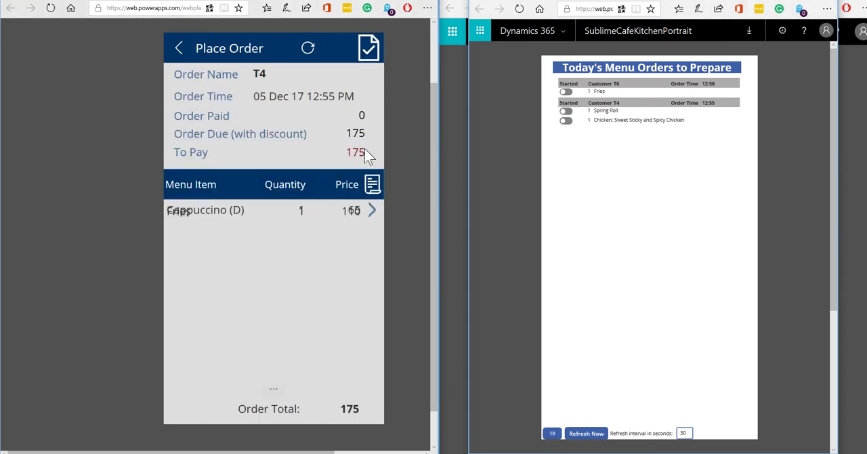
click(372, 184)
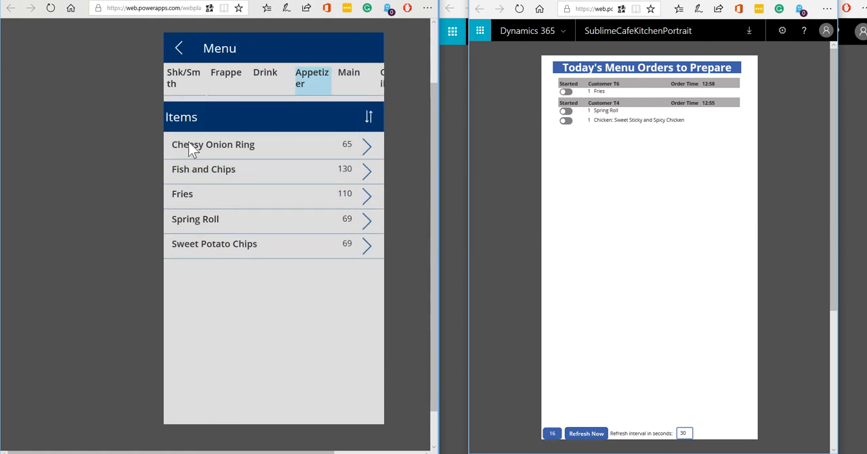
drag(250, 92, 322, 96)
click(249, 73)
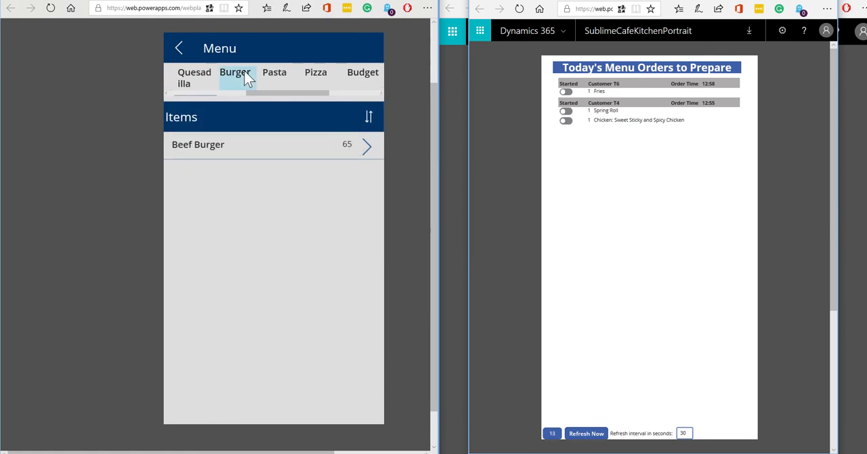
click(366, 144)
drag(181, 177, 196, 178)
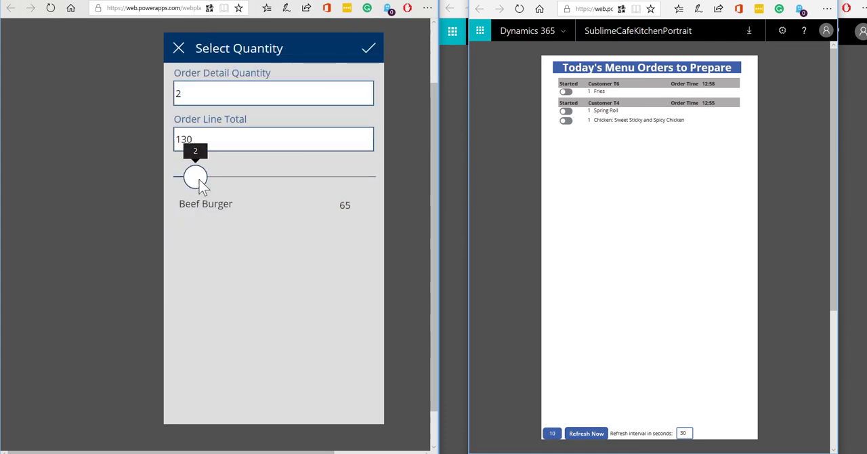
click(369, 49)
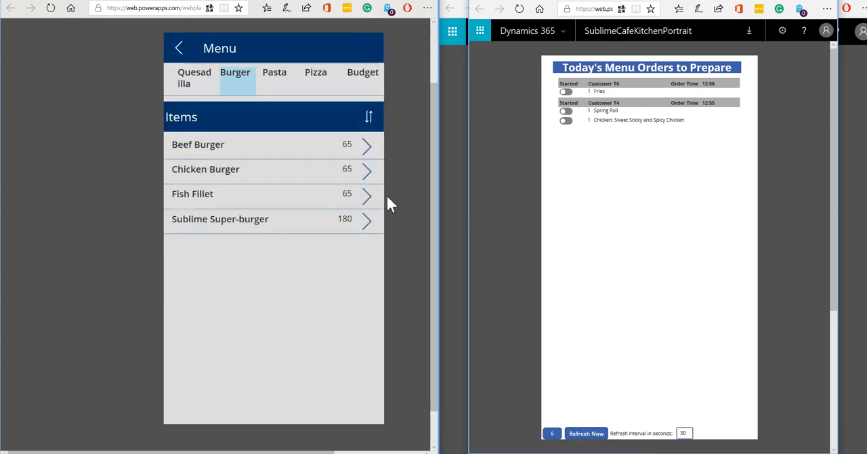
- Return through T4's order details to the customer order list
click(182, 51)
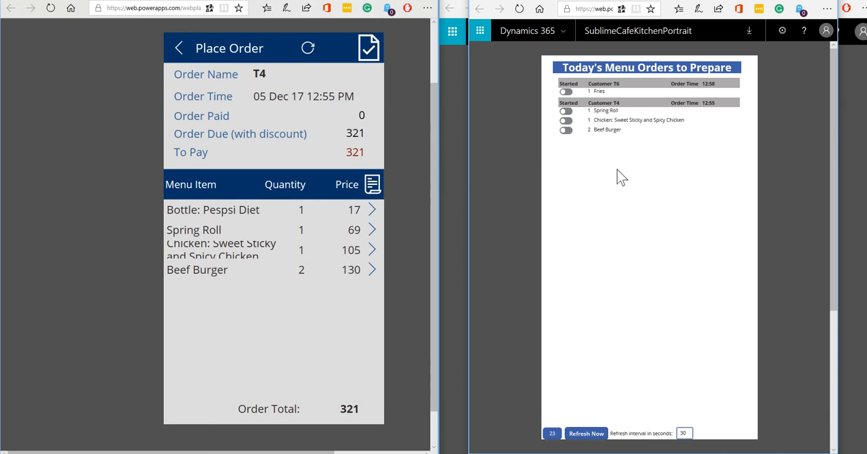
click(179, 48)
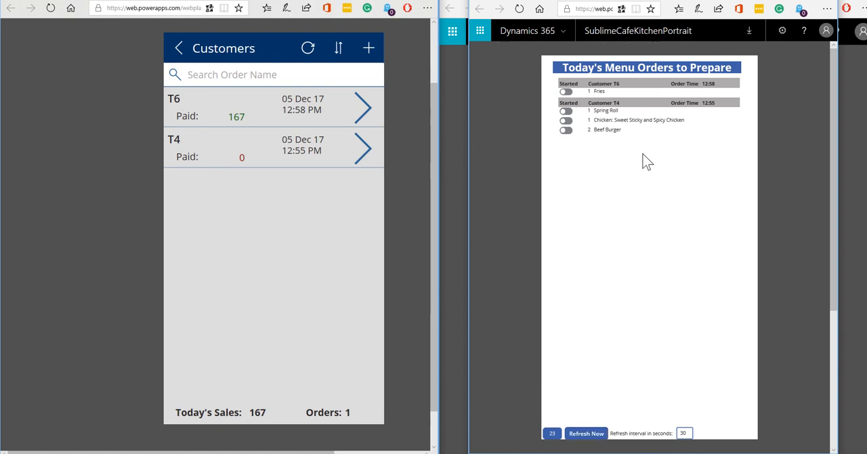
- Mark T6's Fries as started in the kitchen, then view T6's order details
click(567, 92)
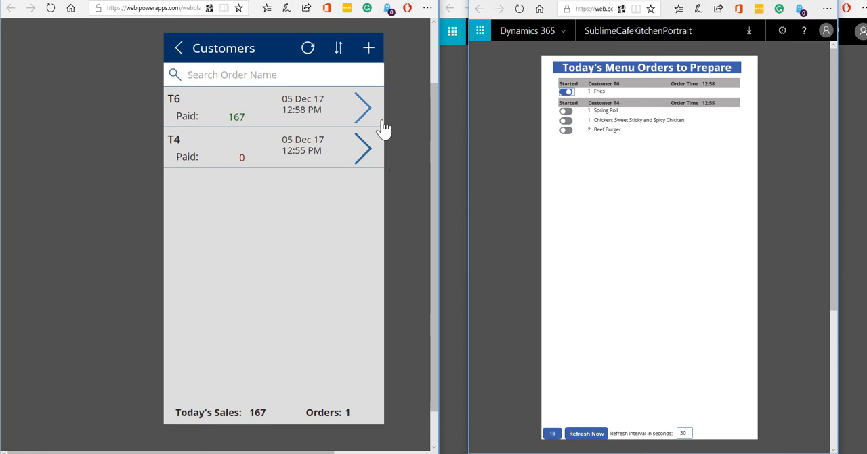
click(366, 109)
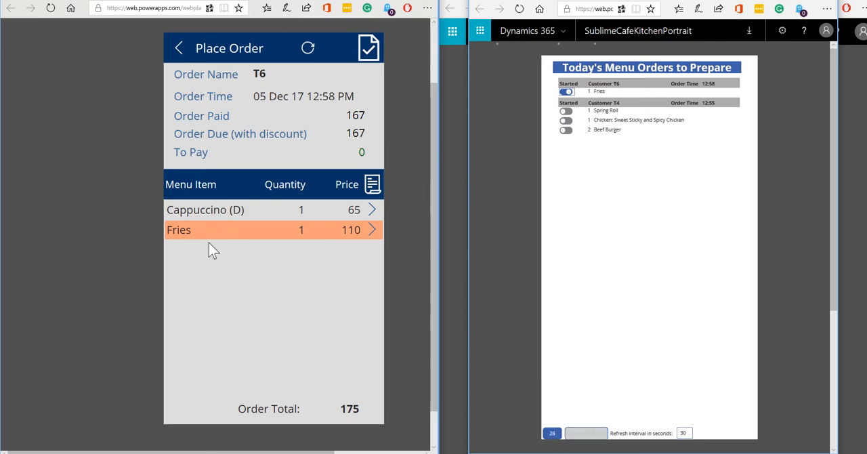
click(372, 230)
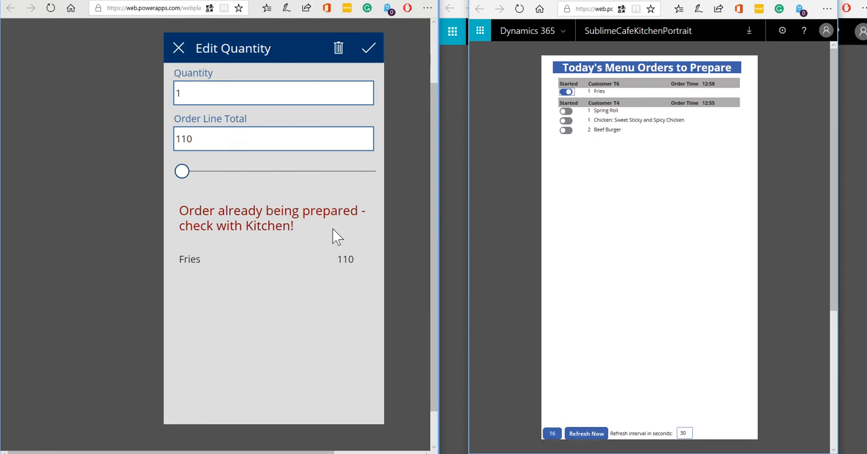
click(179, 47)
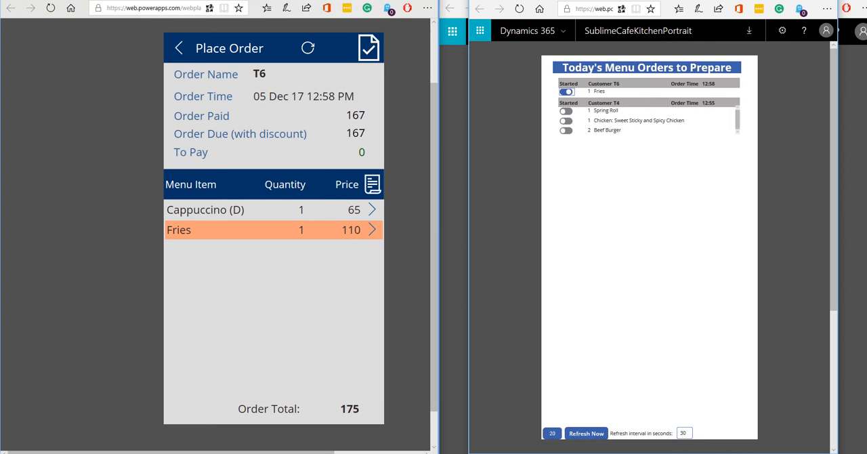
- Arrange the SublimeCafeInventory window on the right half and switch on Show LOW Stock Items
drag(679, 86, 641, 14)
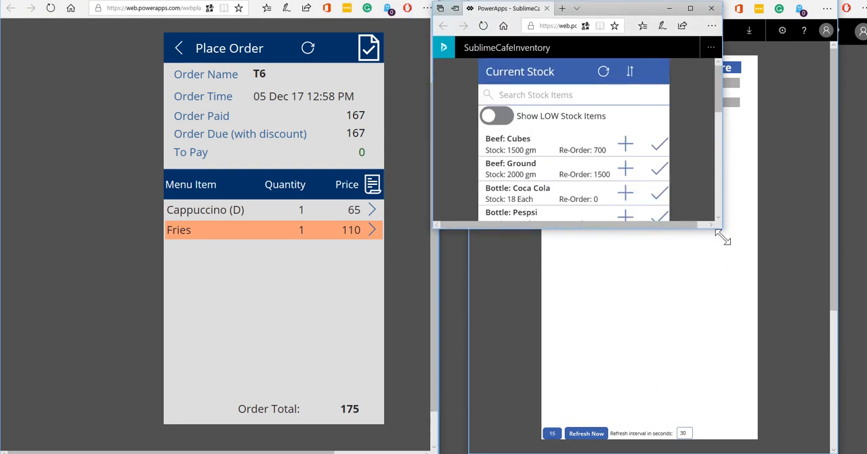
drag(721, 227, 804, 392)
drag(820, 434, 825, 425)
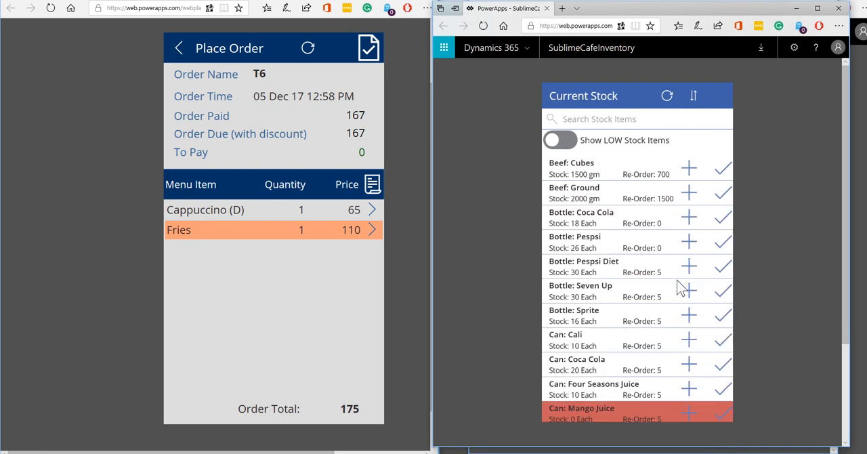
scroll(586, 196, down, 3)
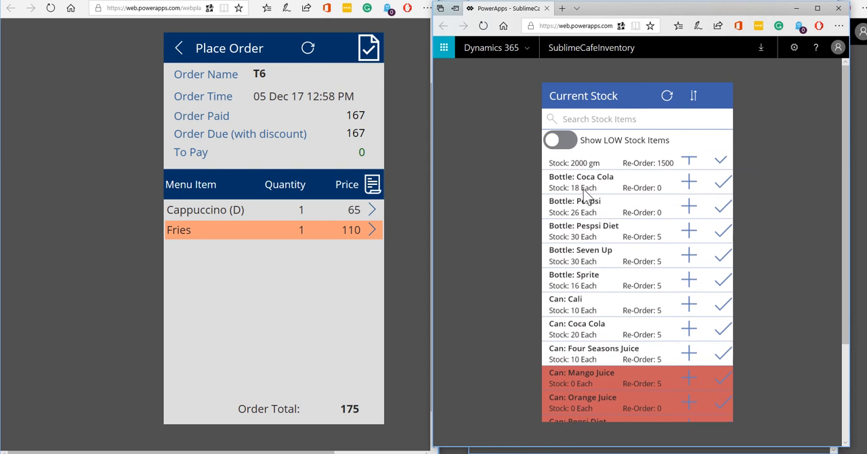
scroll(586, 196, up, 3)
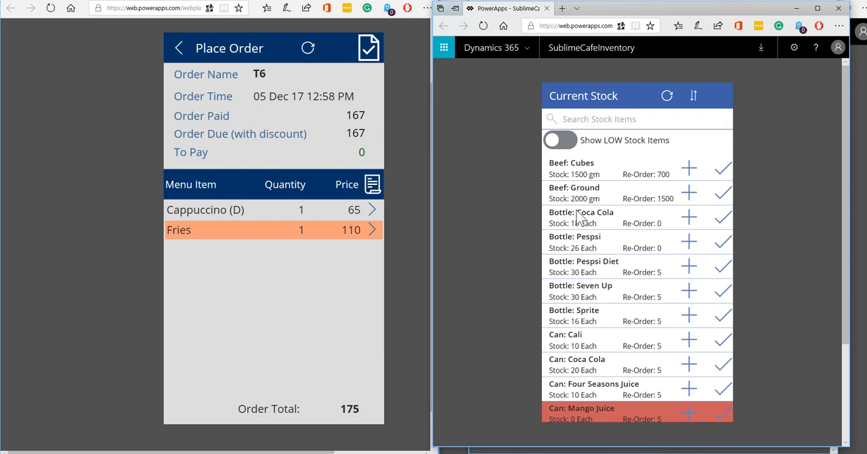
scroll(579, 218, down, 1)
scroll(579, 218, up, 1)
click(559, 139)
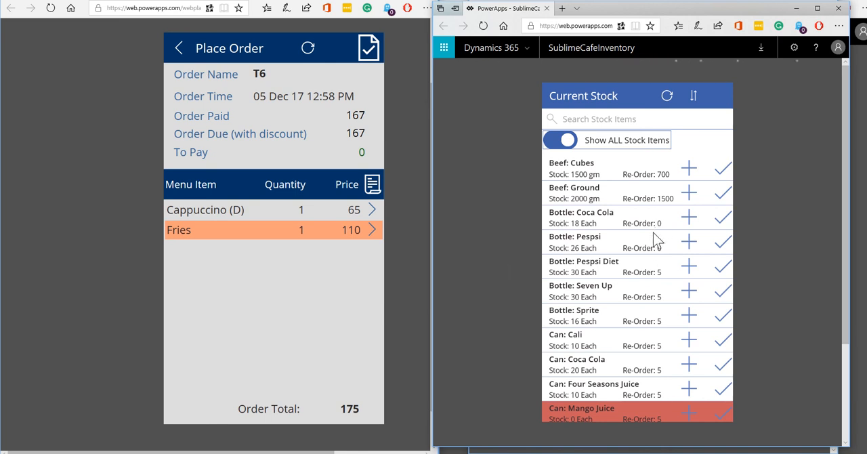
scroll(657, 240, down, 3)
scroll(653, 242, down, 4)
scroll(654, 242, up, 3)
scroll(653, 242, up, 5)
- Reload the inventory app, show all stock items, and start a delivery record for Beef: Ground
click(482, 26)
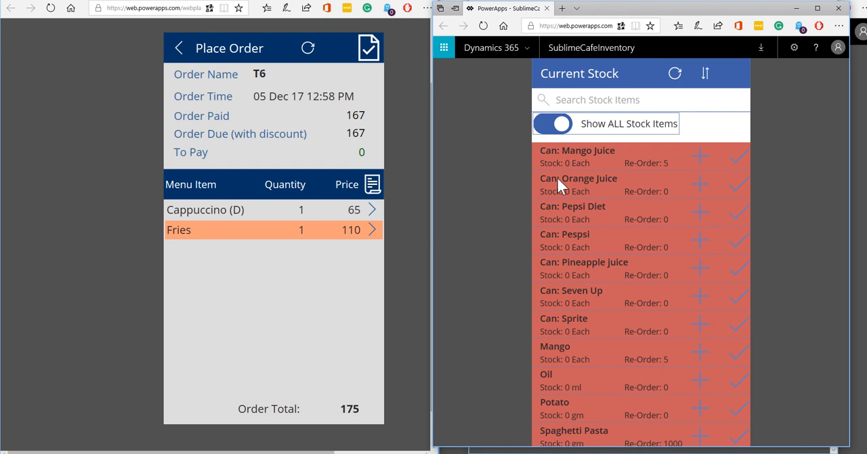
click(553, 126)
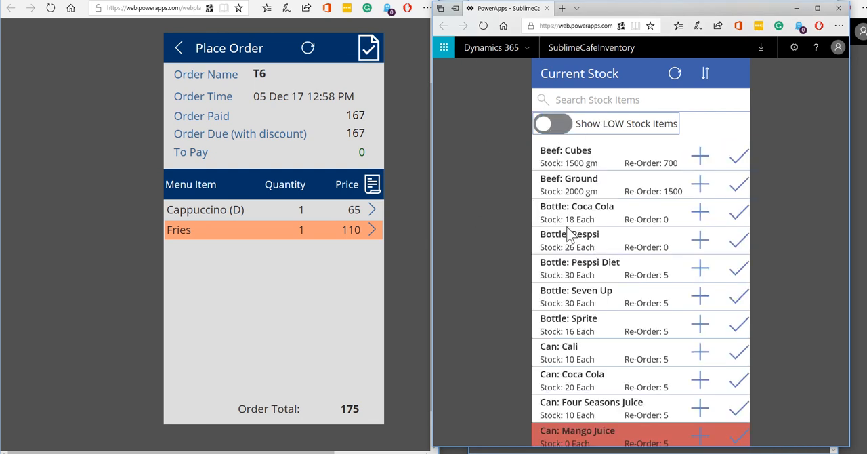
click(700, 186)
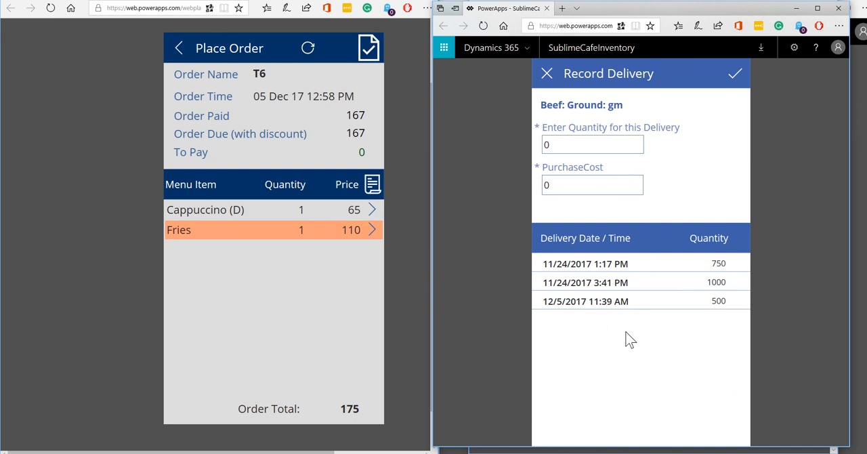
- Visit the Quantity and PurchaseCost fields, then abandon the Beef: Ground delivery unsaved
click(564, 145)
click(566, 186)
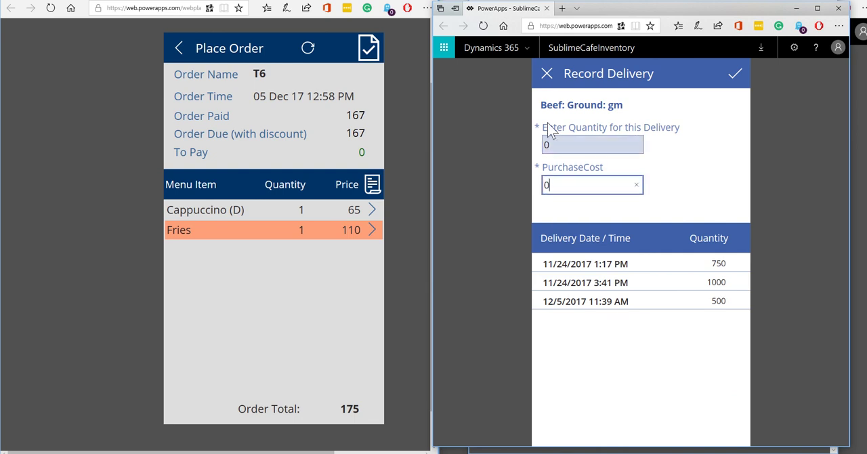
click(546, 73)
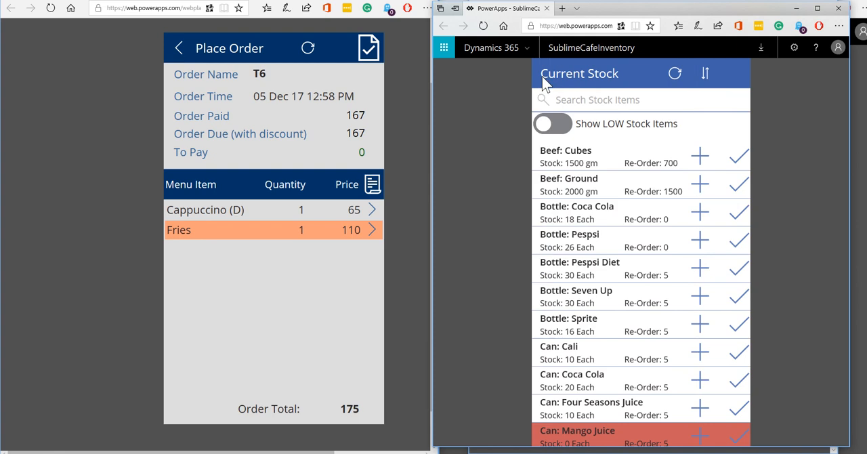
- Start a stock-level check for Beef: Ground, then switch to the Power BI report window
click(738, 186)
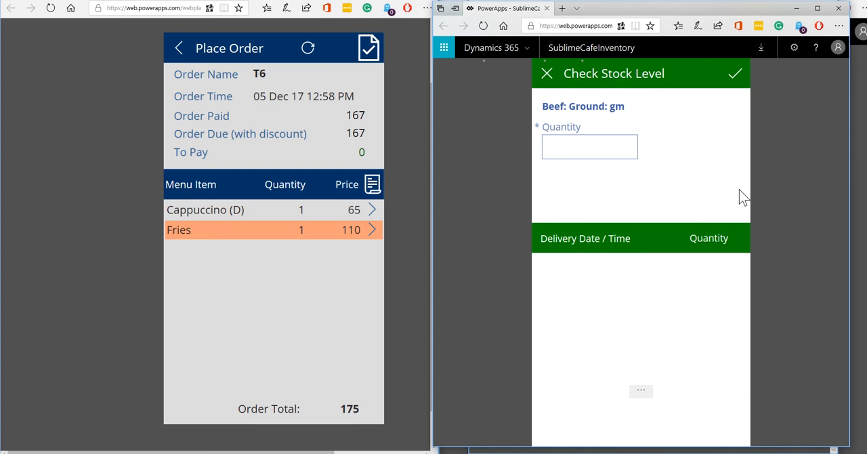
click(575, 151)
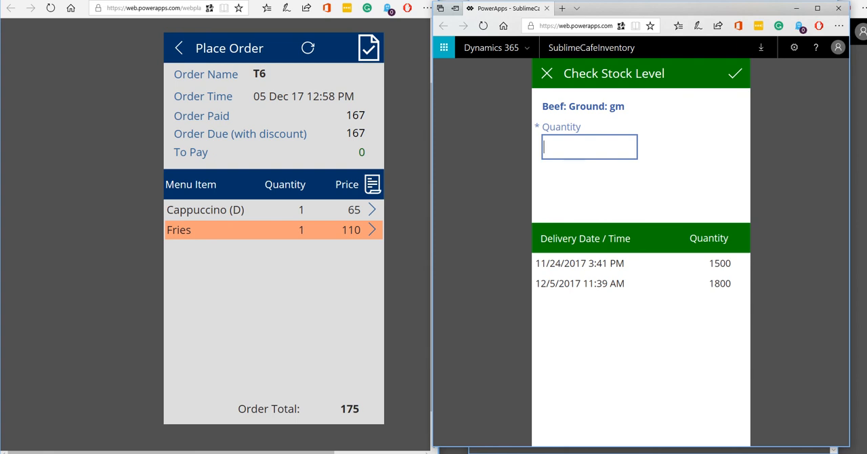
key(alt+Tab)
- Position and maximize the Power BI Receipt Analysis report
drag(589, 183, 542, 74)
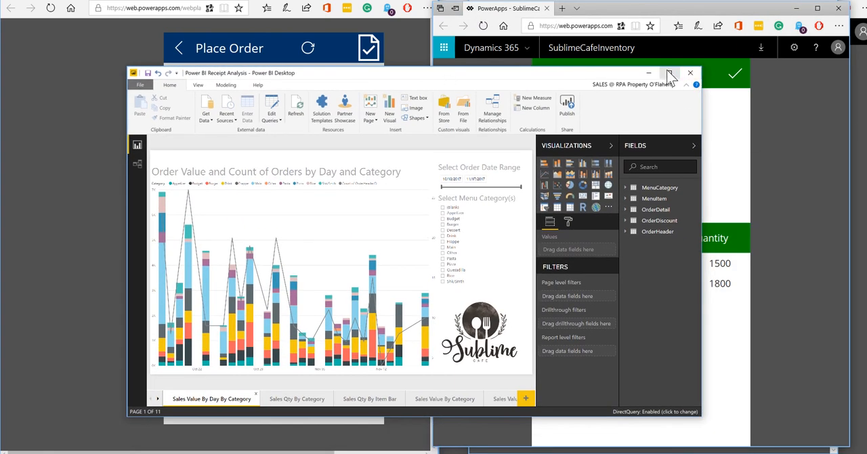
click(669, 72)
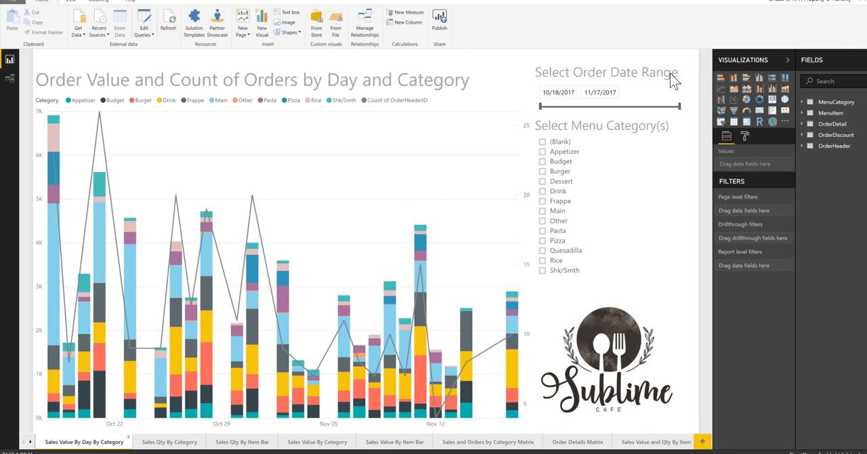
mouse_move(291, 270)
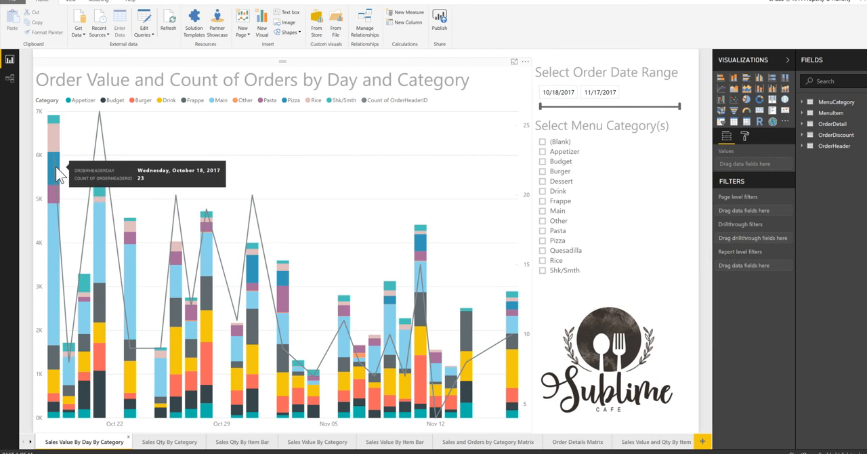
- Page through Sales Qty By Category, Sales Qty By Item Bar, Sales Value By Category and Matrix
click(167, 442)
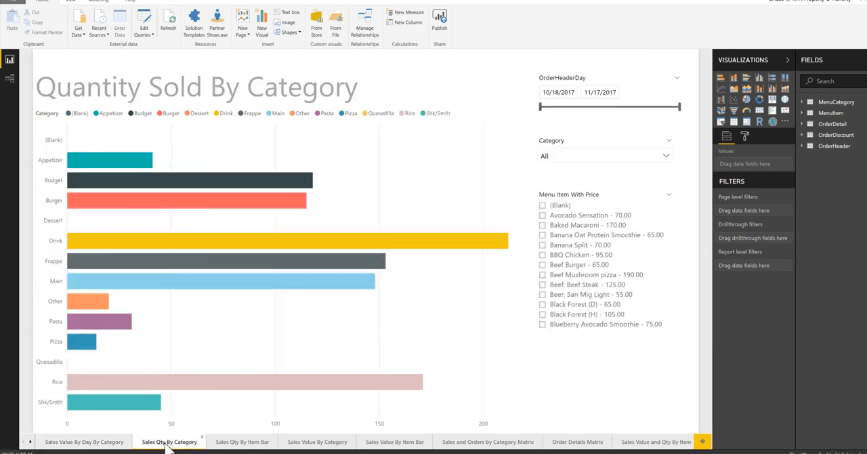
click(240, 441)
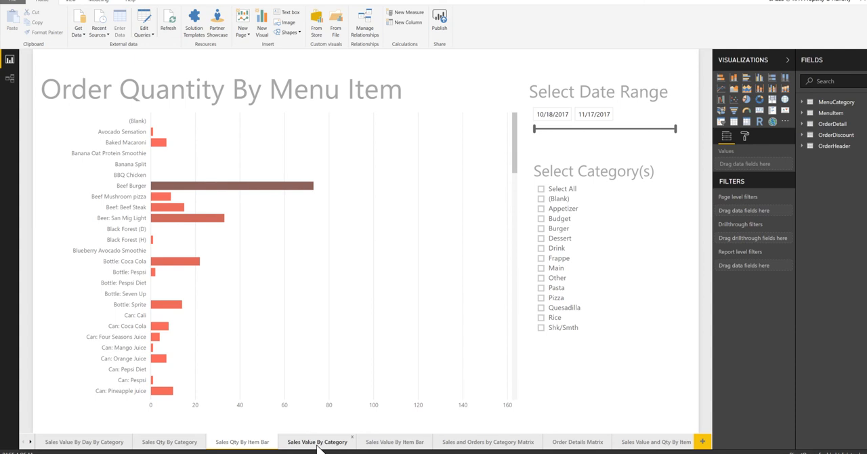
click(317, 442)
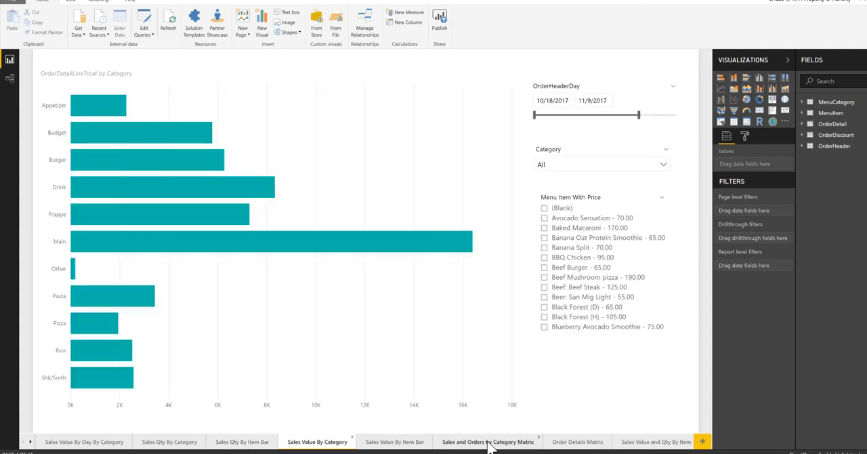
click(489, 442)
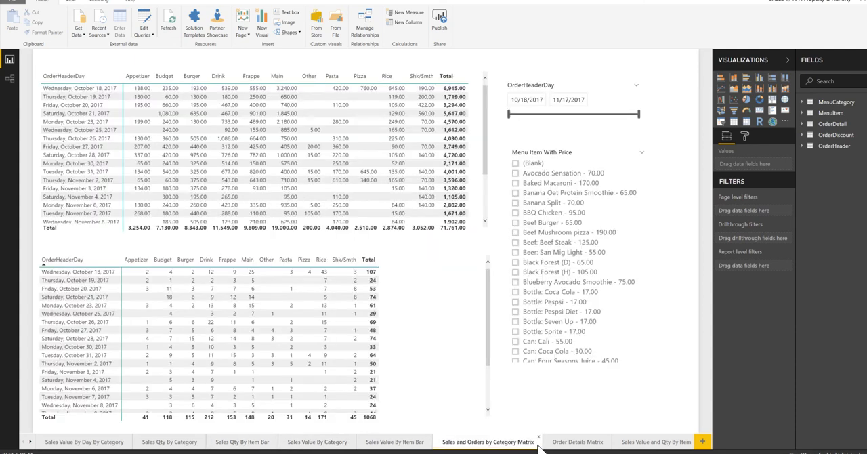
mouse_move(264, 149)
mouse_move(485, 95)
mouse_down()
mouse_move(487, 131)
mouse_move(486, 95)
mouse_up()
- Select the daily sales matrix to reveal its OrderHeaderDay, Category and OrderDetailLineTotal fields
click(170, 115)
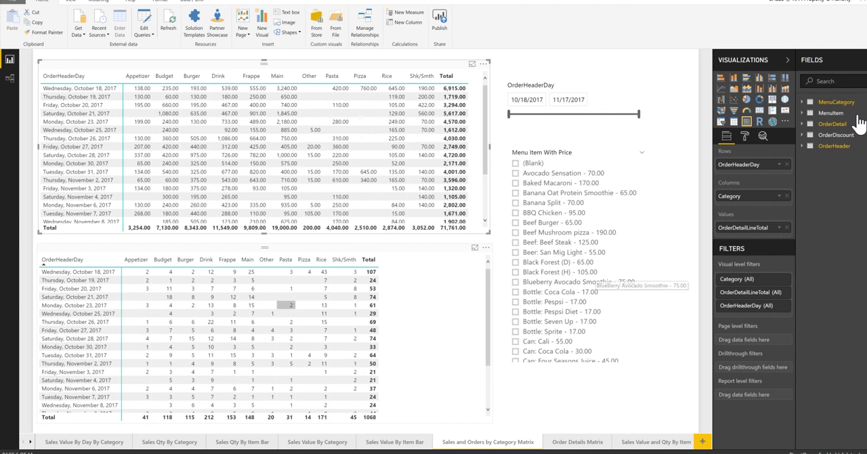
- Minimize Power BI Desktop to return to the PowerApps windows
click(817, 3)
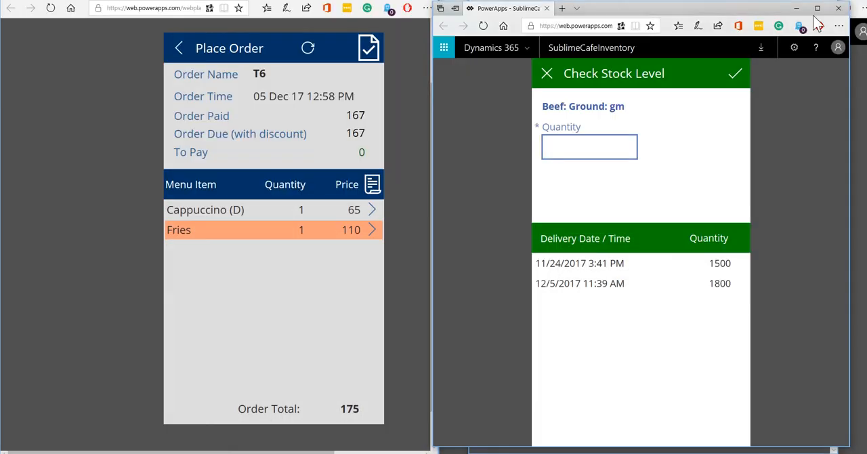